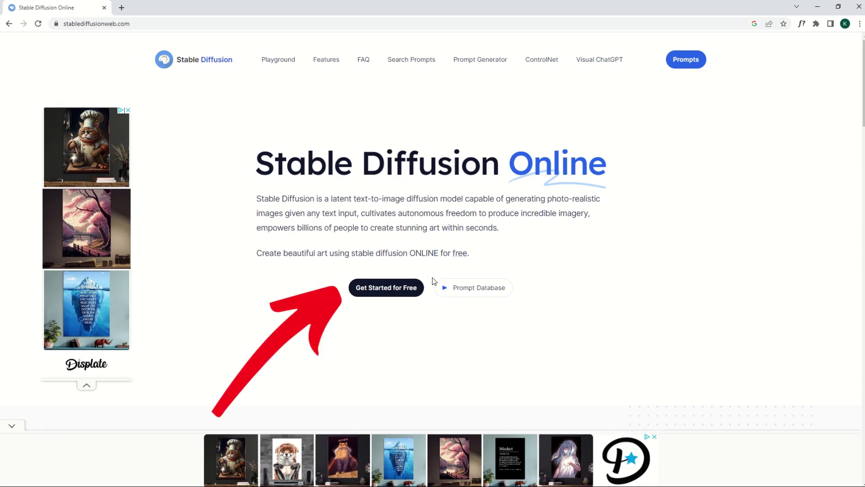
Jump from the homepage to the Stable Diffusion Playground with 'Get Started for Free'
left_click(381, 289)
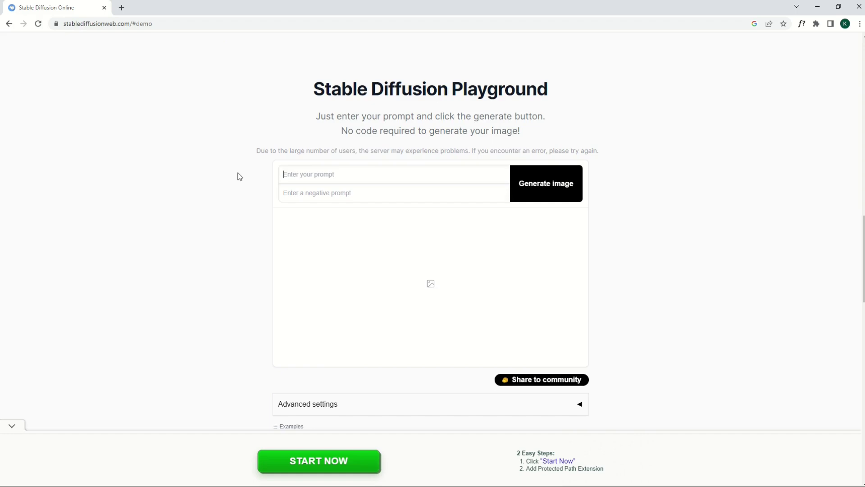
Paste 'funny cat holding a bowling pin' as the prompt and generate four images
type("funny cat holding a bowling pin")
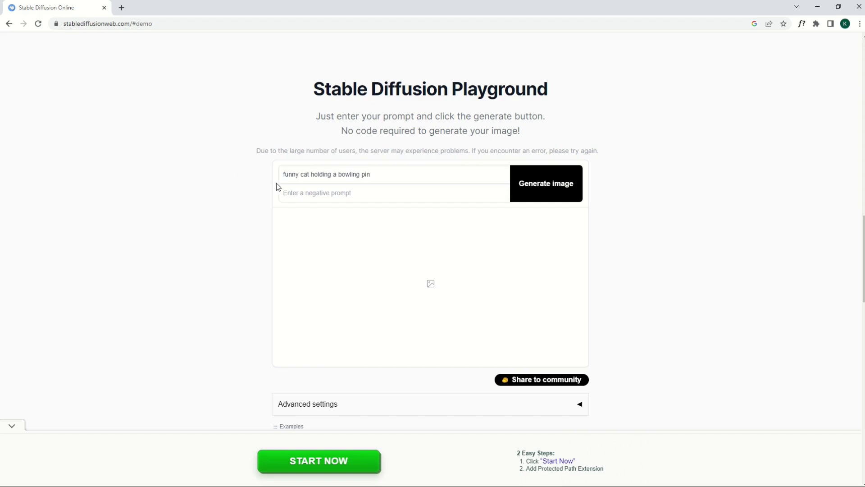
left_click(535, 194)
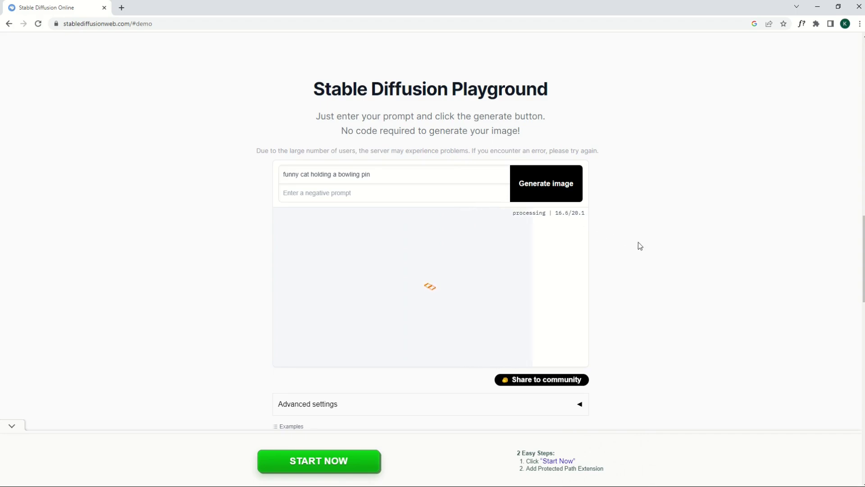
scroll(518, 247, "down", 1)
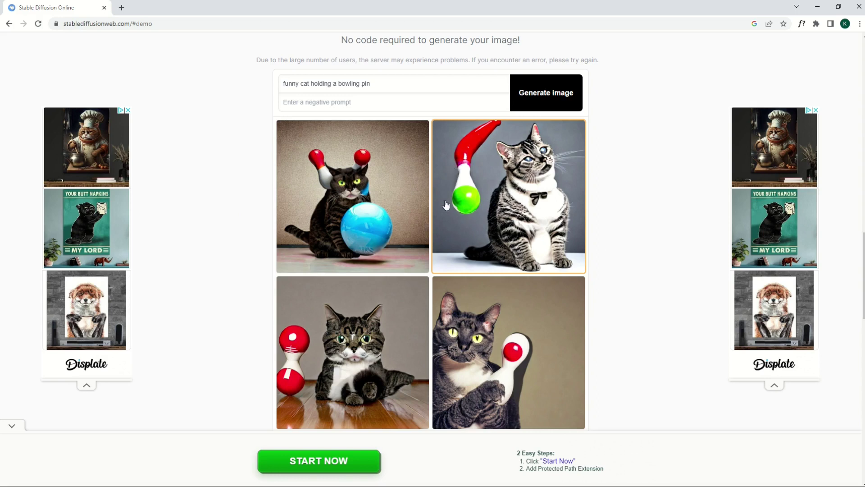
scroll(534, 298, "down", 1)
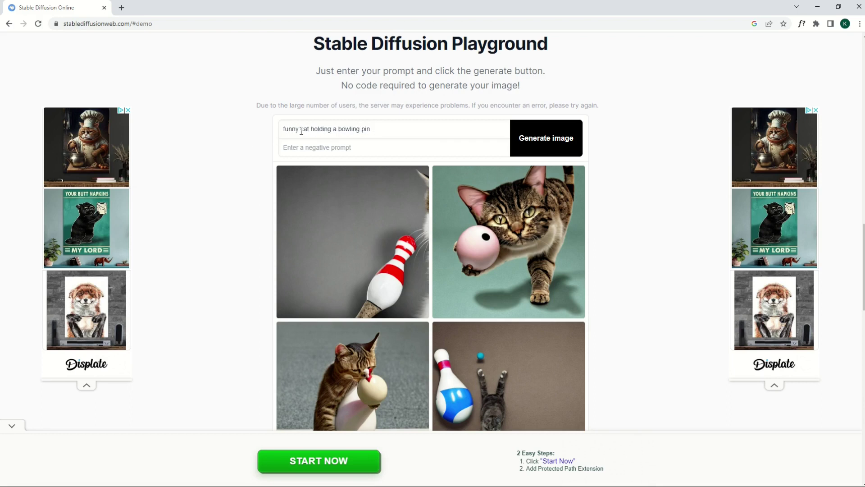
Revise the prompt to 'cat holding a bowling pin in his paw' and regenerate the images
left_click_drag(302, 131, 184, 115)
key("BackSpace")
left_click(560, 139)
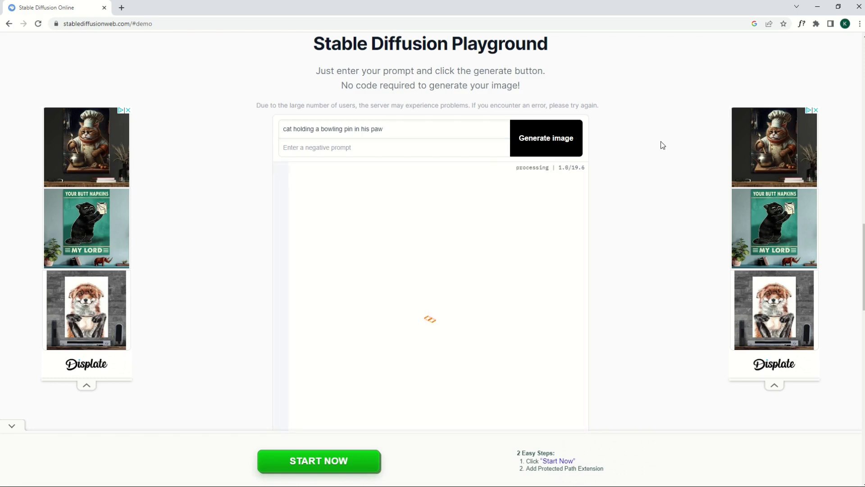
scroll(694, 199, "down", 1)
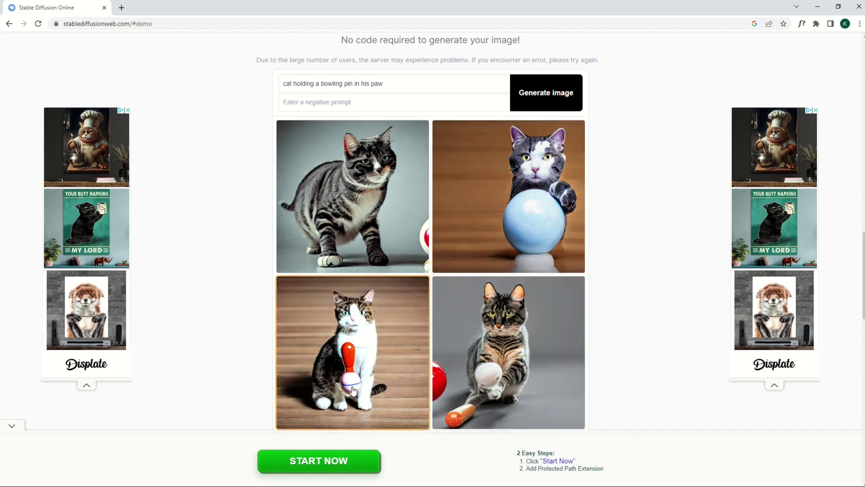
scroll(476, 243, "up", 1)
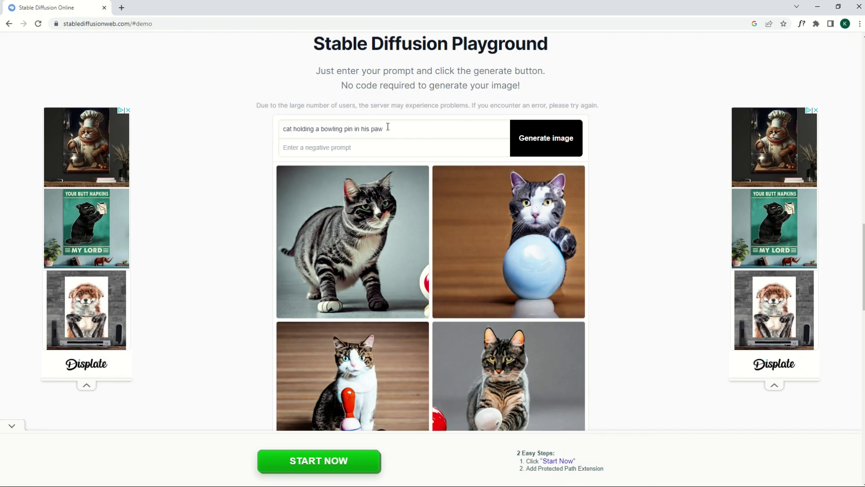
Replace the prompt with 'kitten standing next to a bowling pin' and review the four kitten images
key("ctrl+a")
type("kitt")
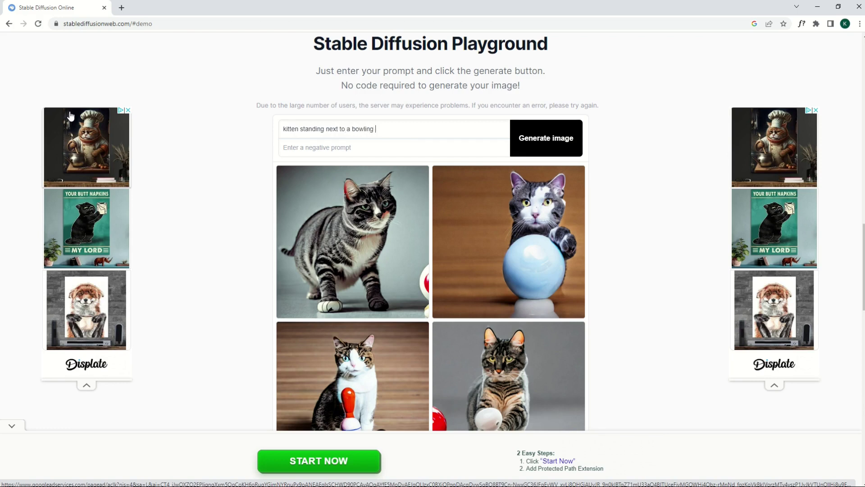
scroll(633, 159, "down", 2)
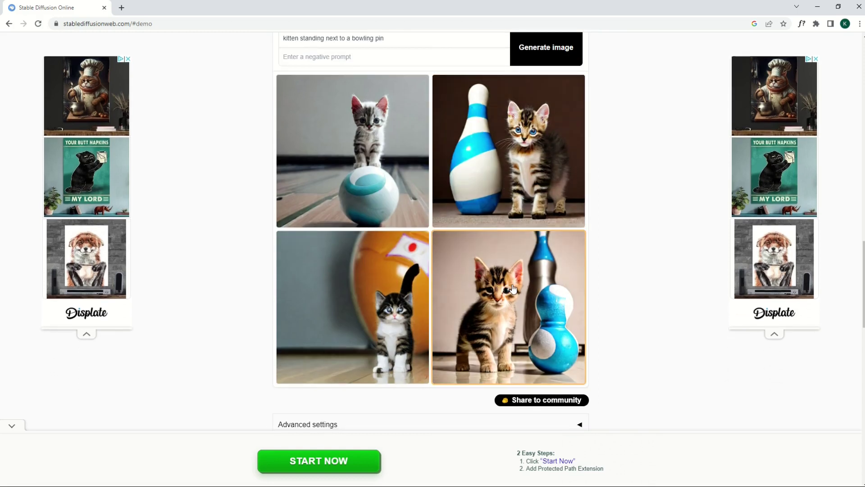
scroll(513, 289, "up", 1)
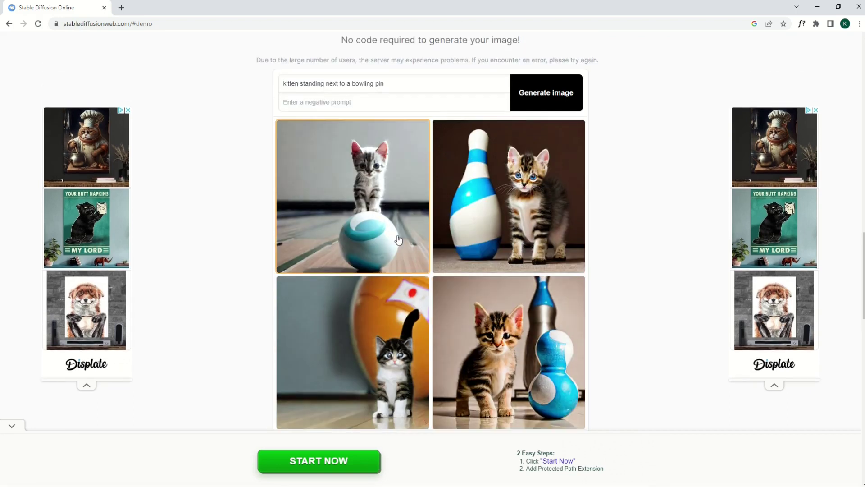
scroll(473, 296, "up", 1)
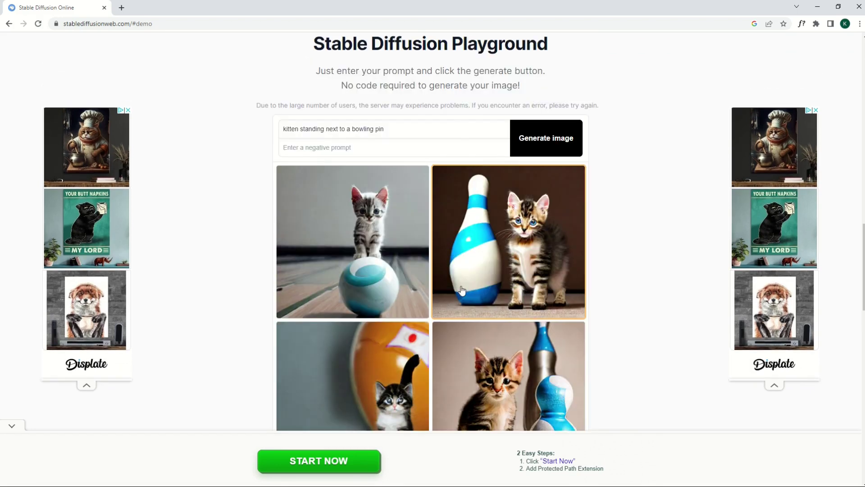
scroll(460, 293, "down", 1)
scroll(494, 218, "up", 1)
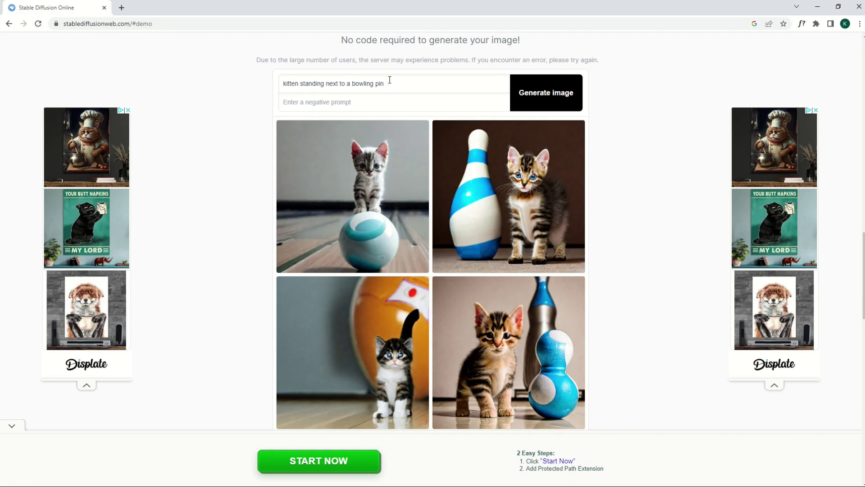
Replace the prompt with 'black cat in the style of picasso' and generate with Enter
left_click_drag(390, 81, 134, 83)
type("k")
key("BackSpace")
key("BackSpace")
key("BackSpace")
key("BackSpace")
key("BackSpace")
key("BackSpace")
key("BackSpace")
type("black ac")
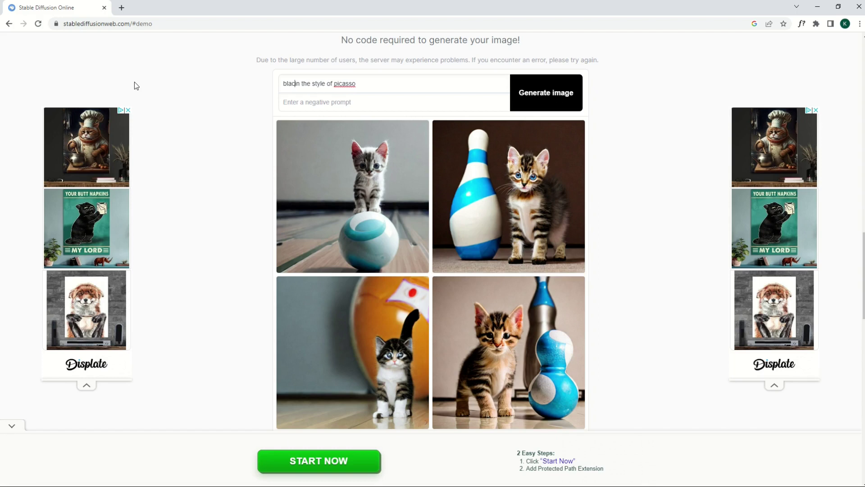
type("t")
key("Return")
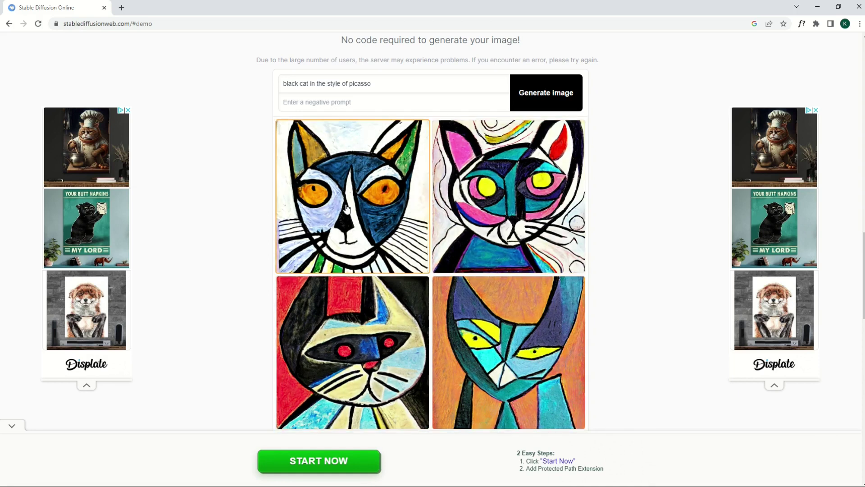
Open the first Picasso cat image in a separate tab, view it, then close that tab
right_click(334, 184)
left_click(339, 190)
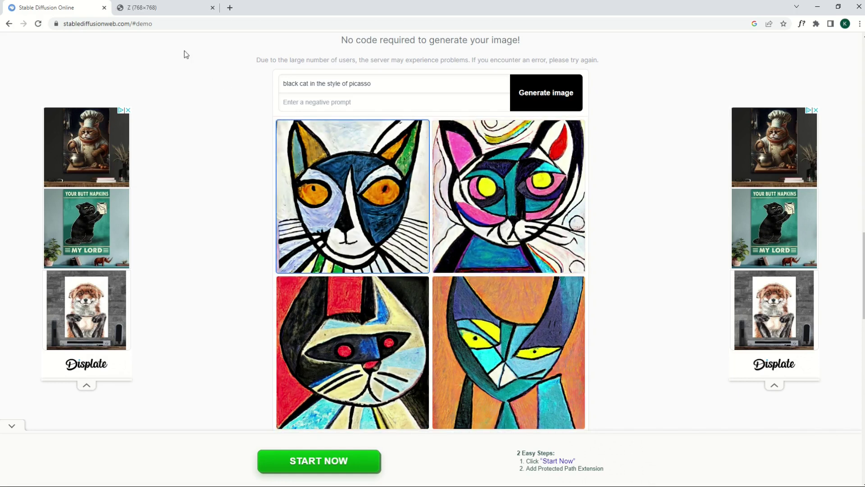
left_click(151, 8)
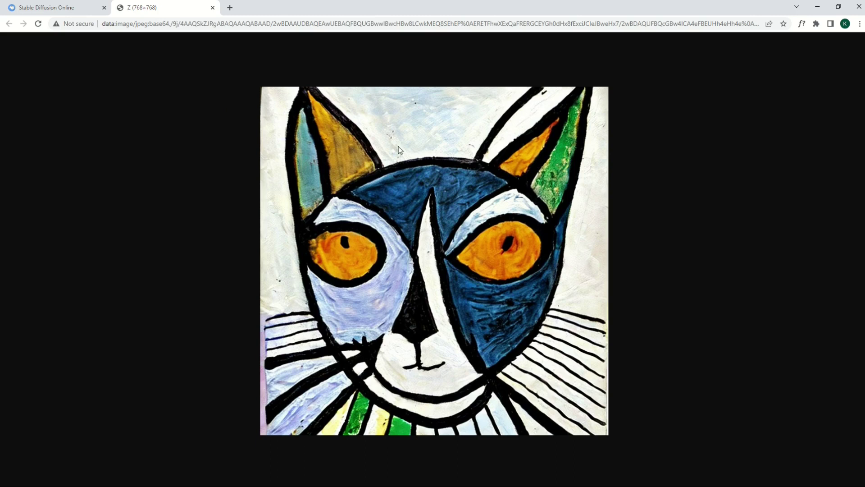
right_click(405, 274)
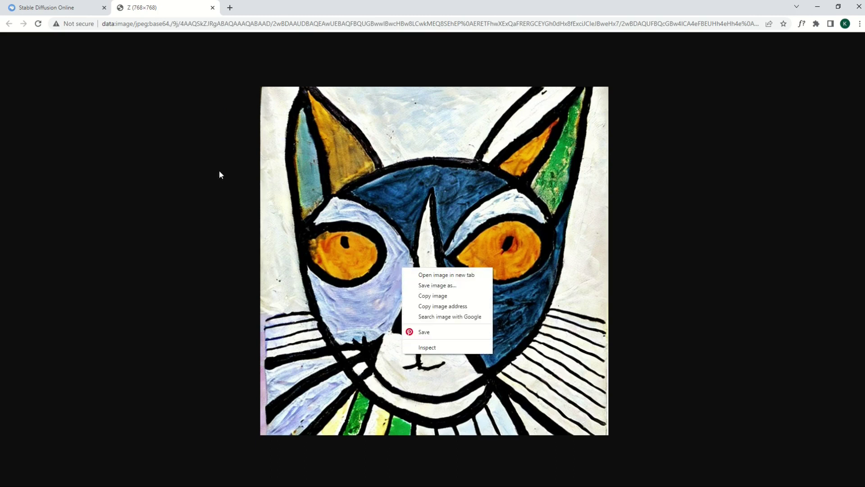
left_click(213, 8)
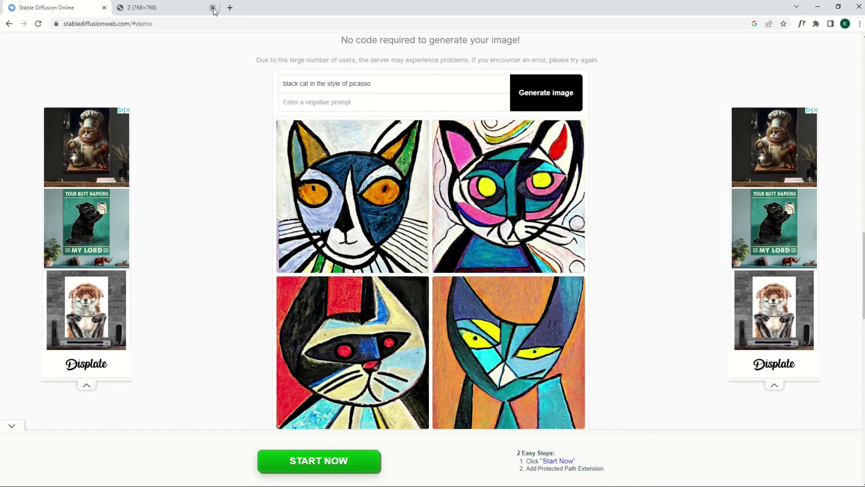
Enlarge the first Picasso cat and step through the viewer to the fourth image
left_click(344, 197)
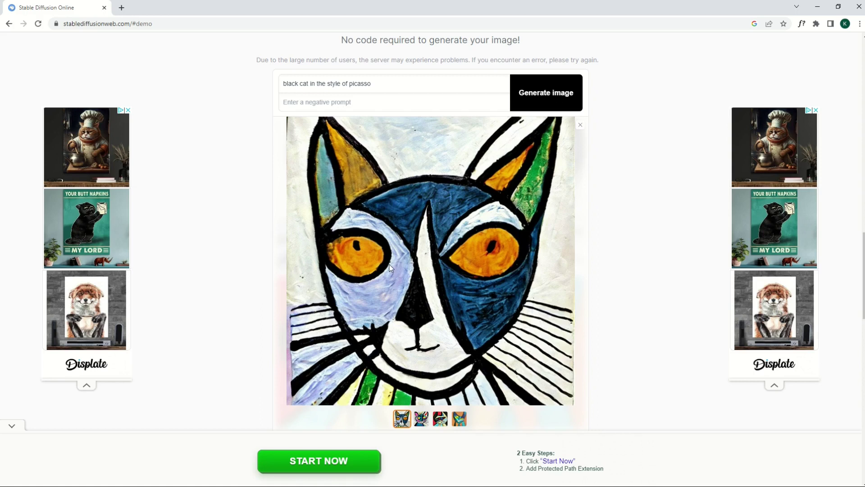
left_click(422, 418)
left_click(440, 418)
left_click(459, 418)
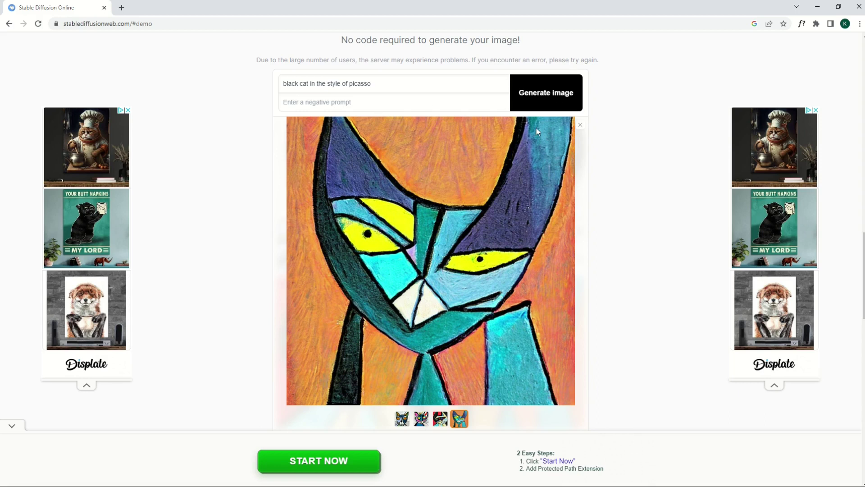
Change 'picasso' to the corrected spelling 'Michelangelo' in the prompt and generate new images
double_click(360, 83)
key("BackSpace")
type("michelangelo")
right_click(360, 82)
left_click(370, 89)
left_click(546, 93)
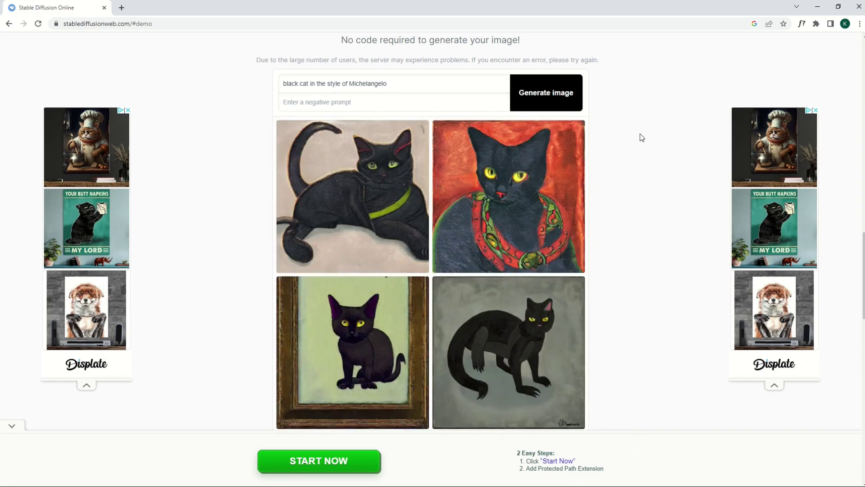
Enlarge the black cat image on the red background
left_click(496, 216)
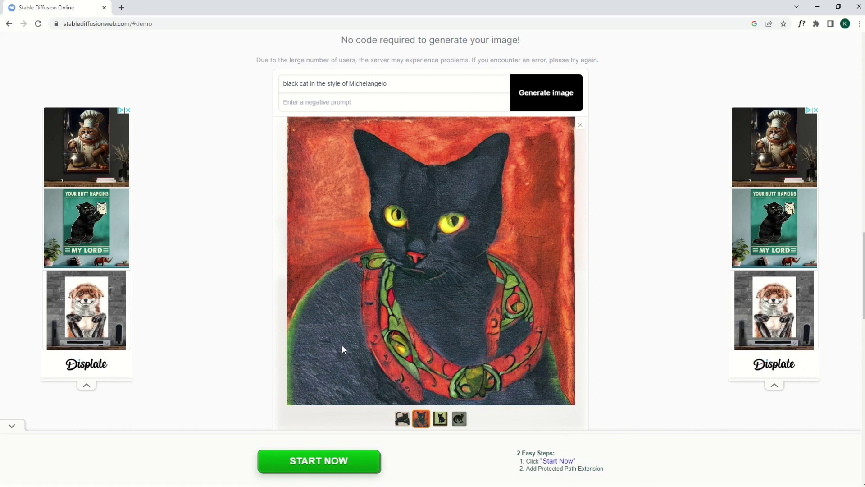
scroll(342, 349, "up", 3)
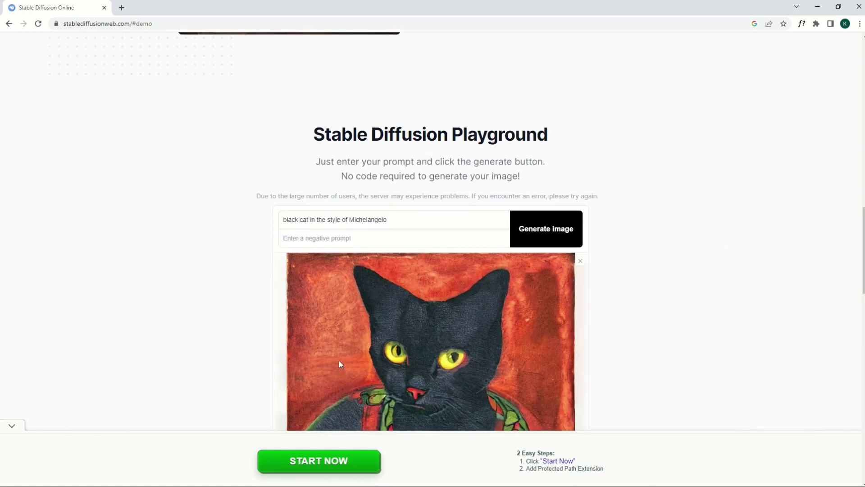
scroll(338, 364, "down", 1)
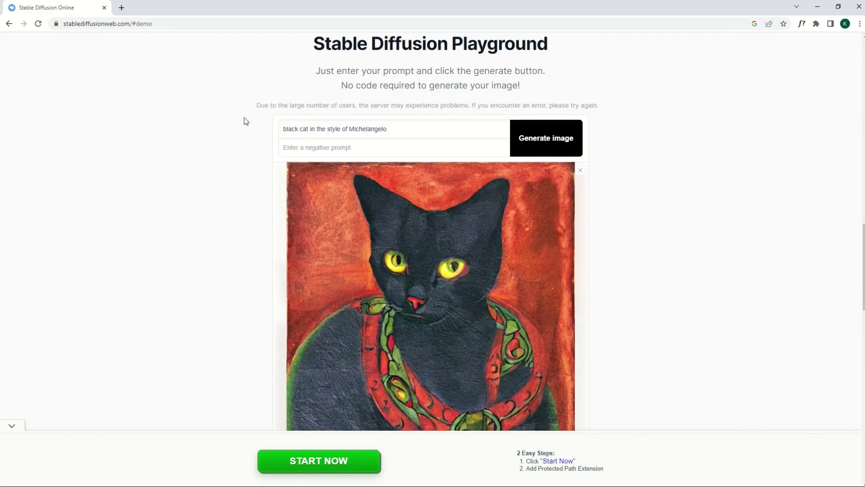